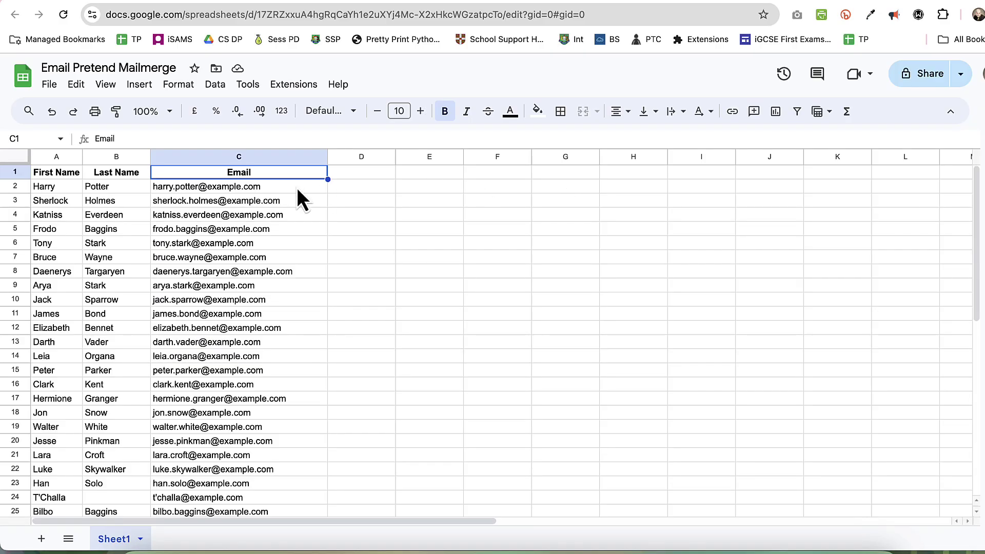
Apply a 'Text is valid email' data validation rule to the email range C2:C50
{"action": "left_click", "coordinate": [287, 186]}
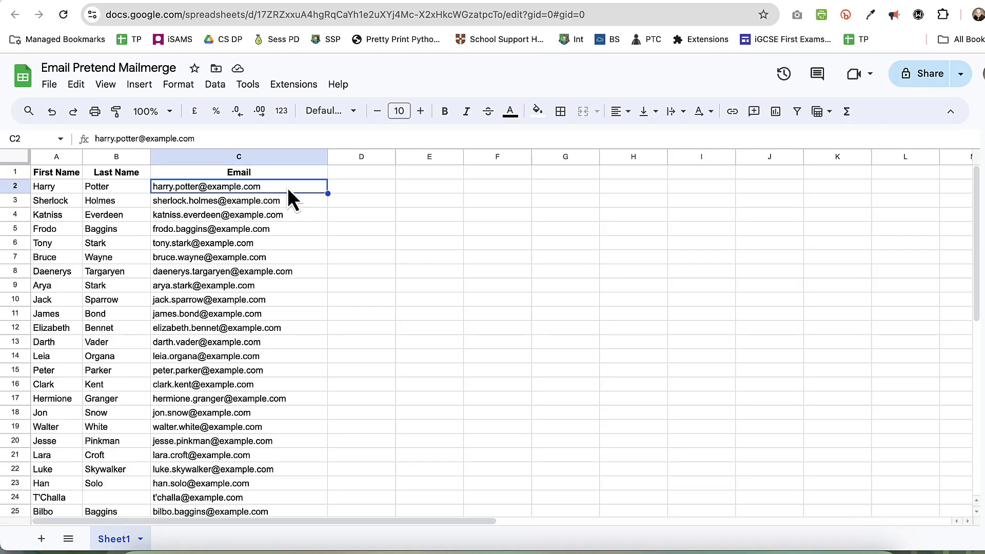
{"action": "scroll", "coordinate": [287, 186], "scroll_direction": "down", "scroll_amount": 9}
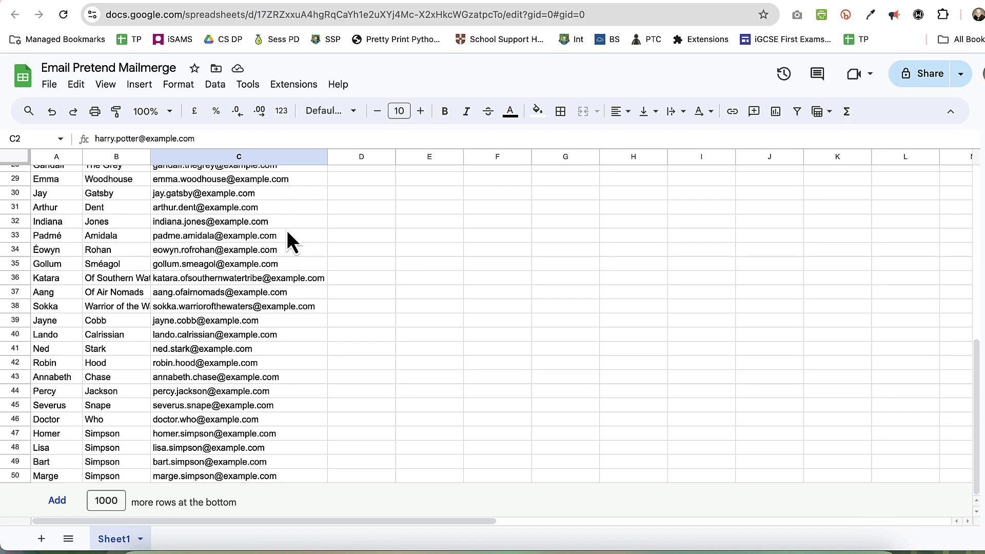
{"action": "left_click", "coordinate": [275, 476], "text": "shift"}
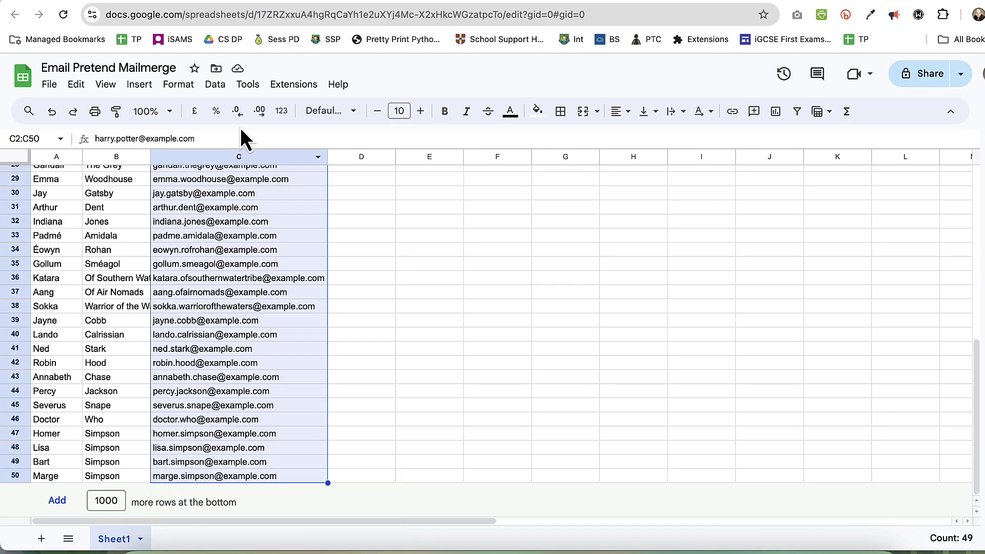
{"action": "left_click", "coordinate": [224, 88]}
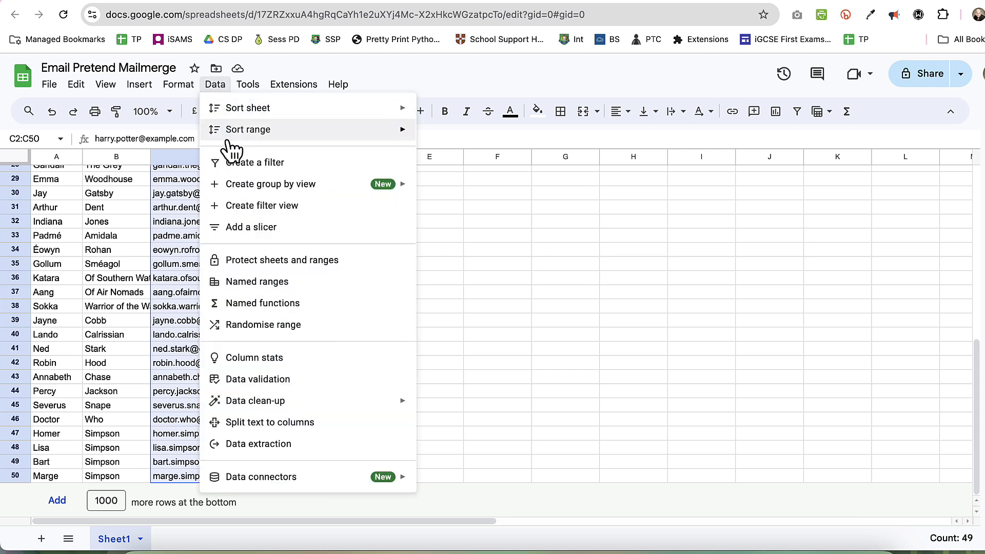
{"action": "left_click", "coordinate": [242, 380]}
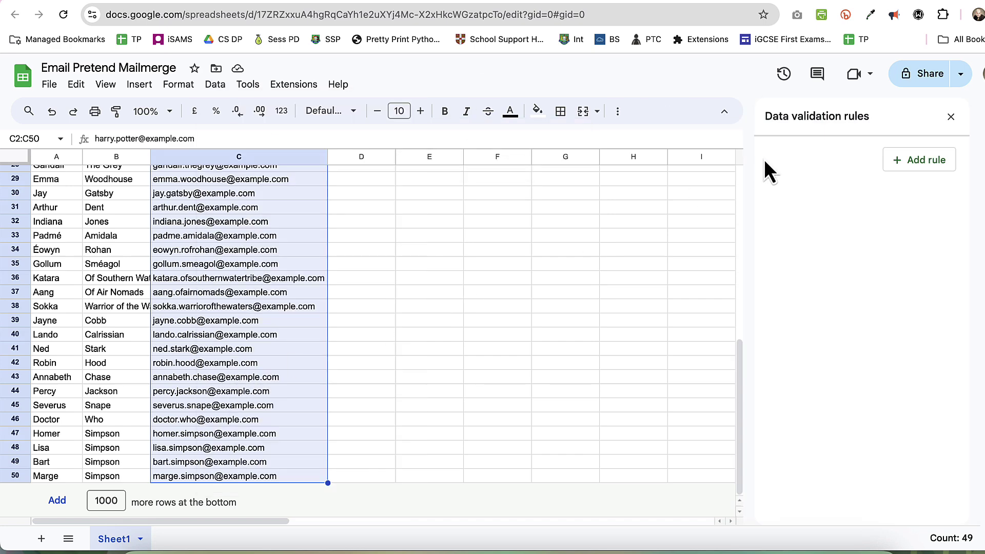
{"action": "left_click", "coordinate": [911, 157]}
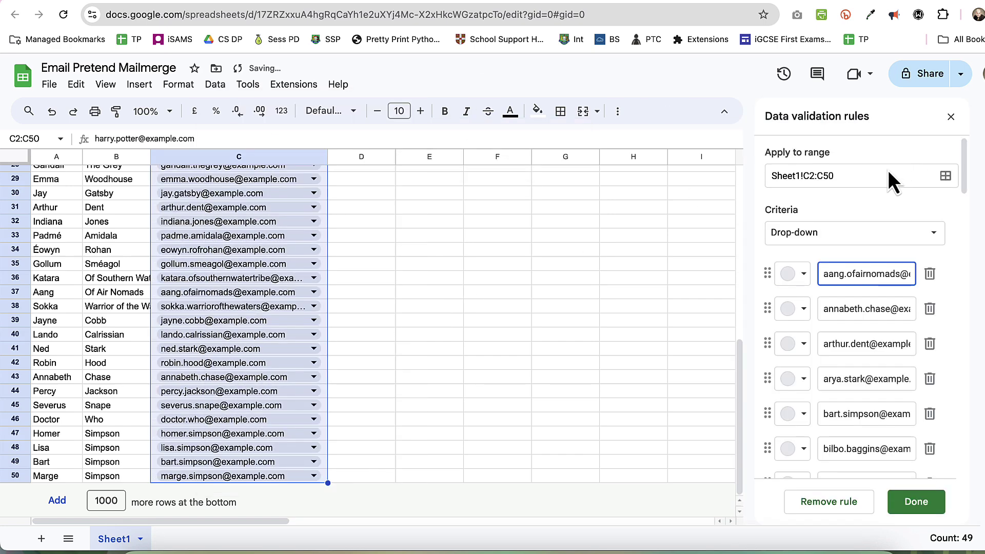
{"action": "left_click", "coordinate": [868, 241]}
{"action": "scroll", "coordinate": [864, 256], "scroll_direction": "down", "scroll_amount": 2}
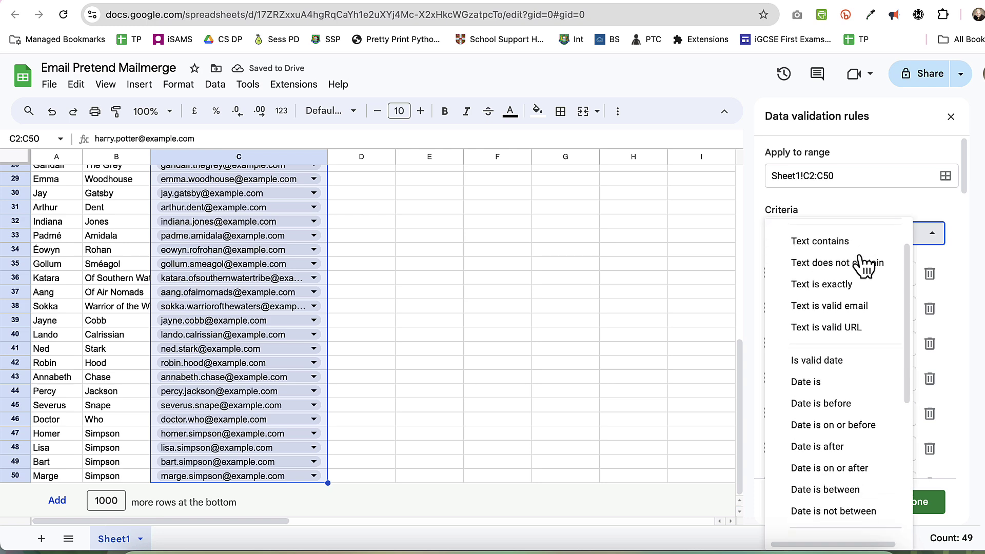
{"action": "left_click", "coordinate": [857, 307]}
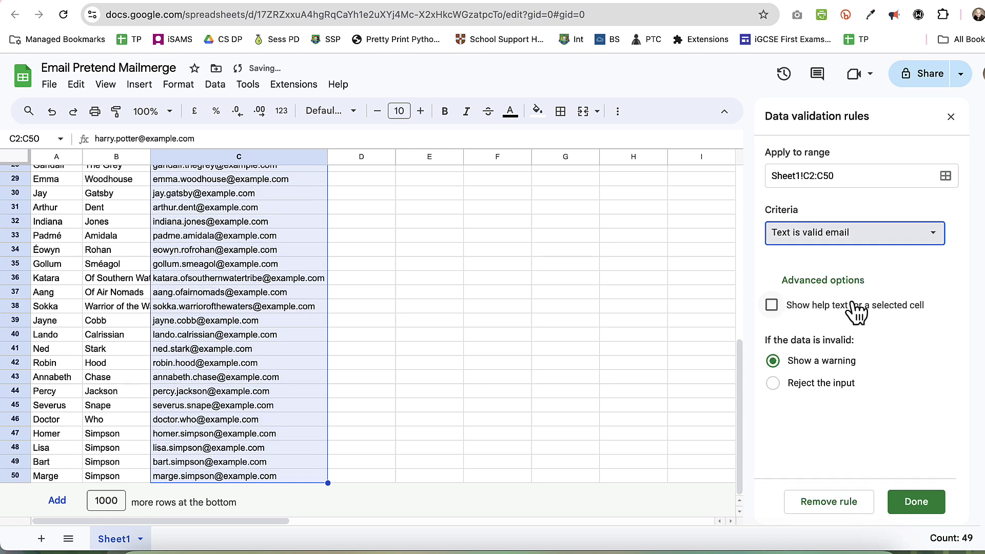
{"action": "left_click", "coordinate": [915, 501]}
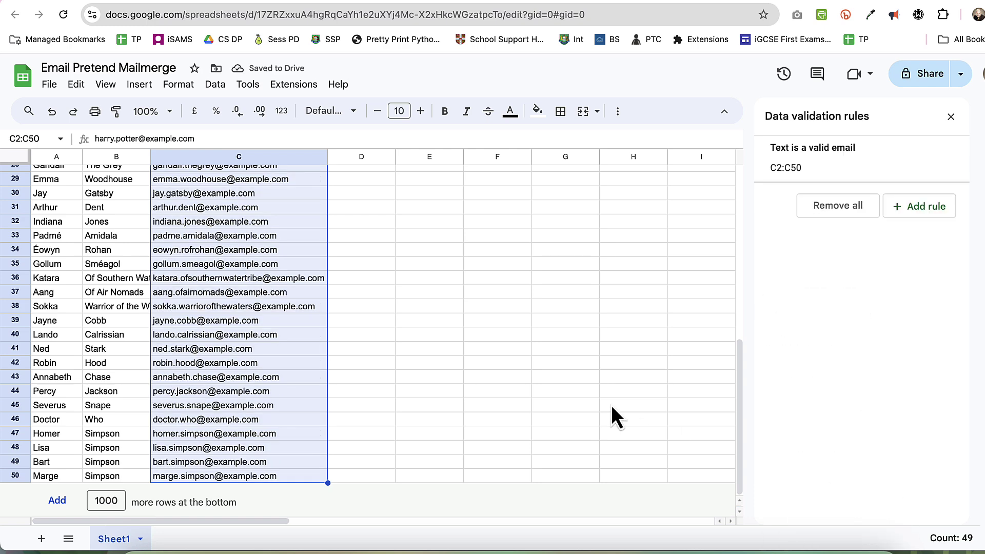
{"action": "left_click", "coordinate": [435, 334]}
Compare C24 with the valid address in C21 and delete C24's stray apostrophe
{"action": "scroll", "coordinate": [278, 248], "scroll_direction": "up", "scroll_amount": 10}
{"action": "scroll", "coordinate": [278, 247], "scroll_direction": "down", "scroll_amount": 2}
{"action": "scroll", "coordinate": [278, 247], "scroll_direction": "down", "scroll_amount": 5}
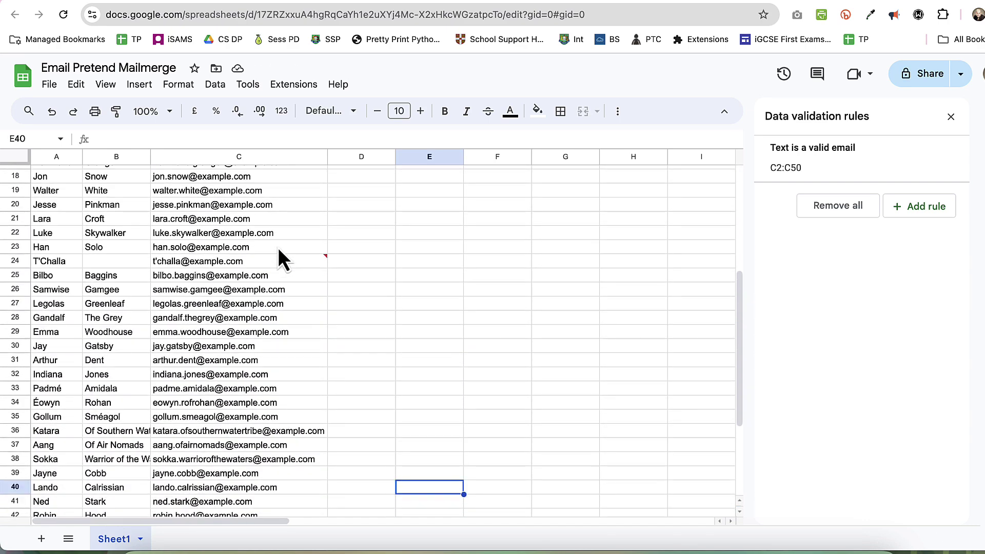
{"action": "mouse_move", "coordinate": [279, 263]}
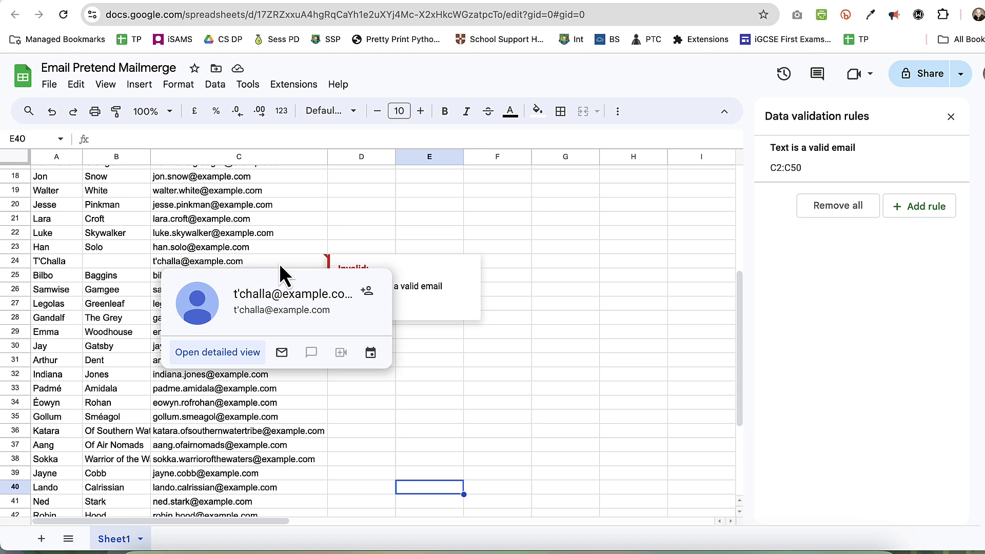
{"action": "left_click", "coordinate": [279, 264]}
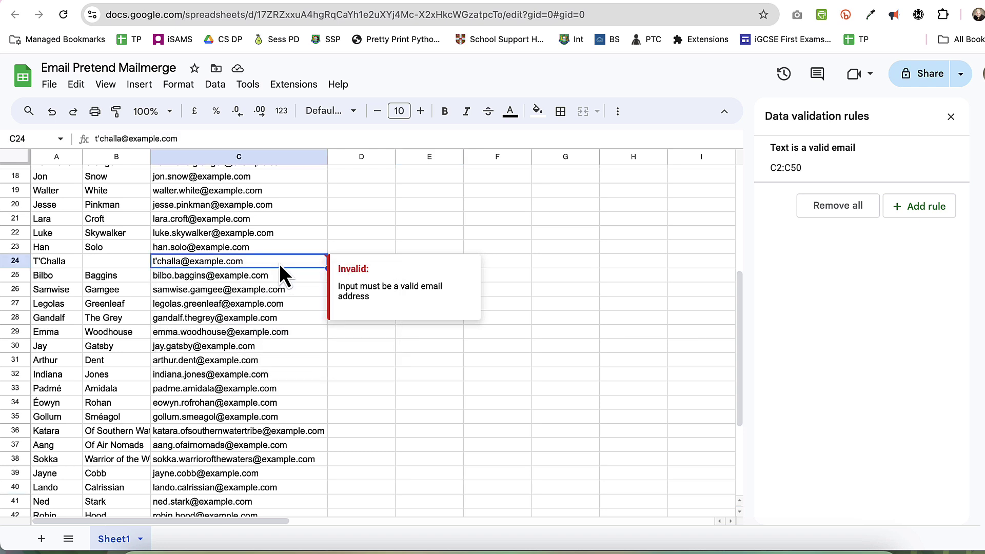
{"action": "left_click", "coordinate": [287, 220]}
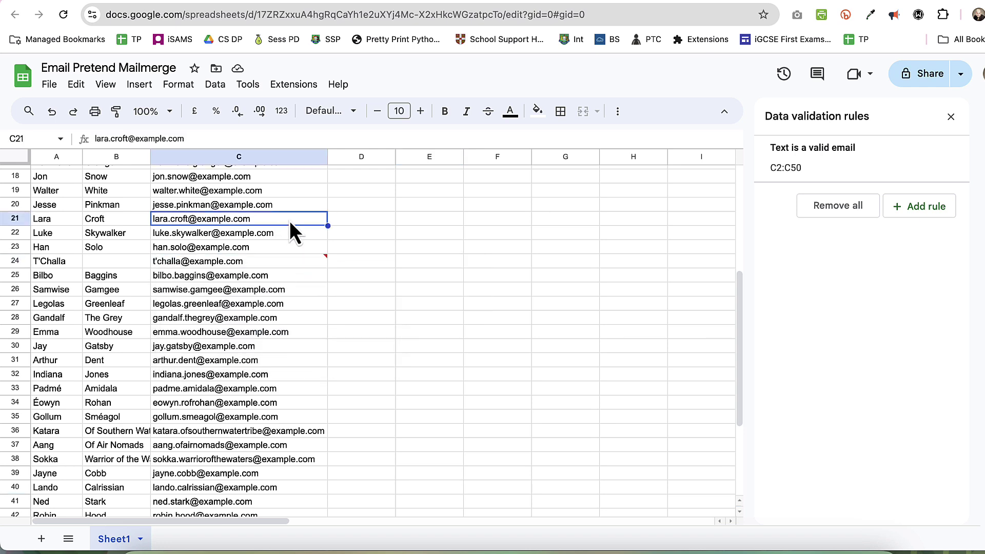
{"action": "left_click", "coordinate": [103, 263]}
{"action": "left_click", "coordinate": [186, 265]}
{"action": "left_click", "coordinate": [100, 137]}
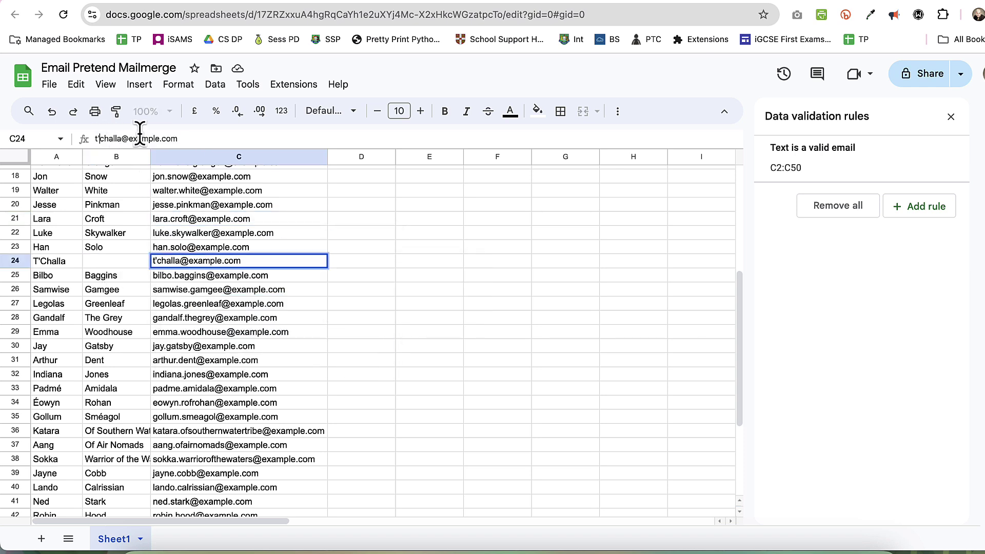
{"action": "key", "text": "BackSpace"}
{"action": "key", "text": "Return"}
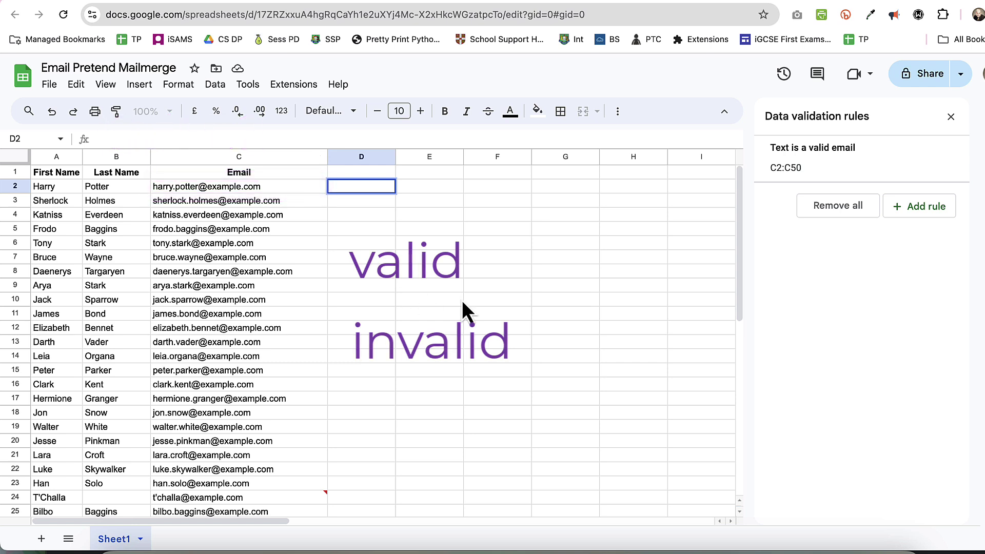
Enter =IF(REGEXMATCH(C2, email pattern), "Valid", "Invalid") in D2
{"action": "type", "text": "=IF(REGEXMATCH(C2, \"^[A-Za-z0-9._%+-]+@[A-Za-z0-9.-]+\\.[A-Za-z]{2,}$\"), \"Valid\", \""}
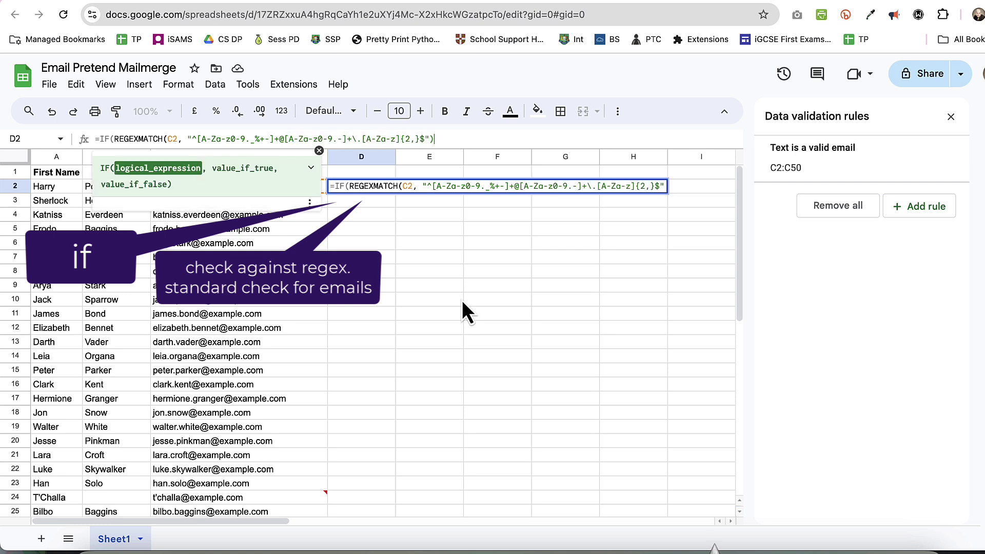
{"action": "type", "text": "Invalid\")"}
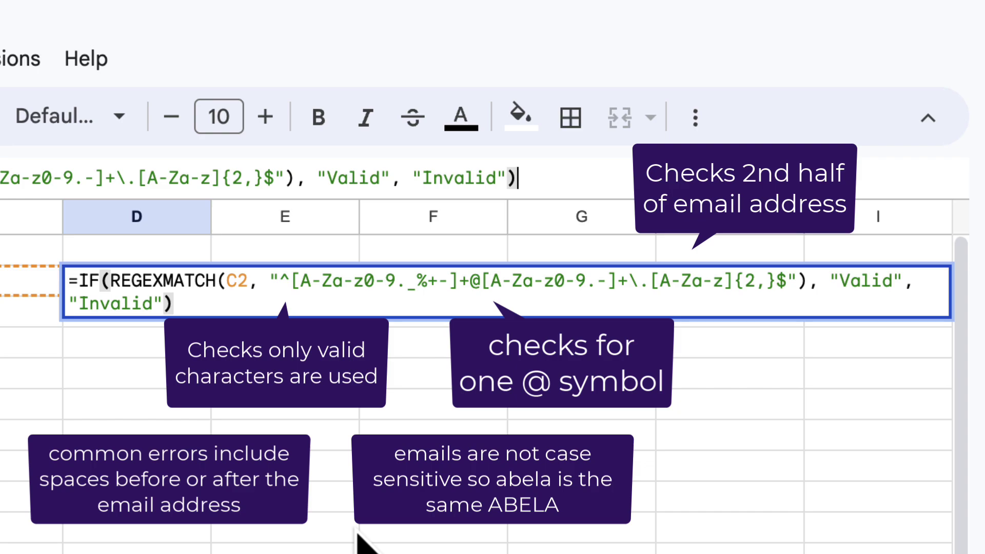
{"action": "key", "text": "Return"}
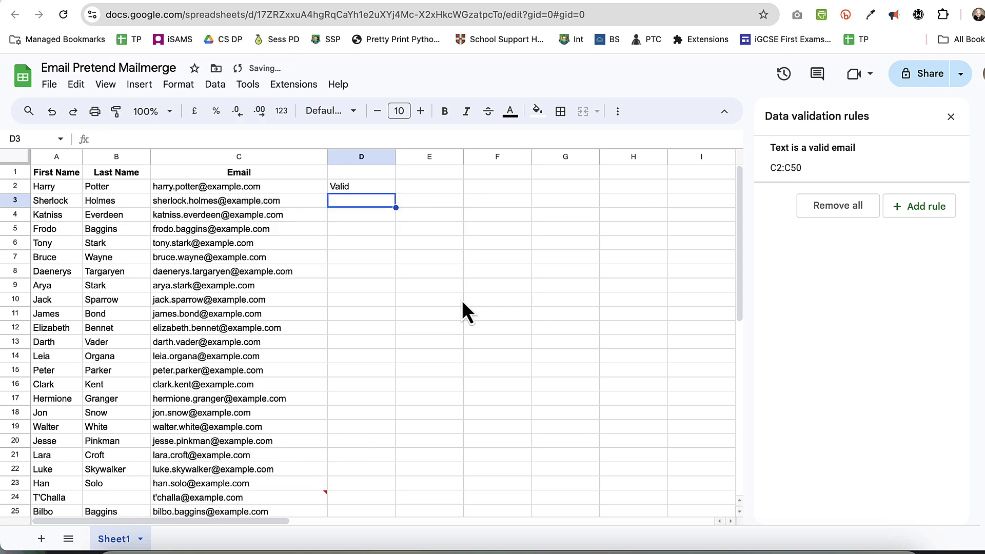
Give column D the header 'check valid' in D1
{"action": "key", "text": "Up"}
{"action": "key", "text": "Up"}
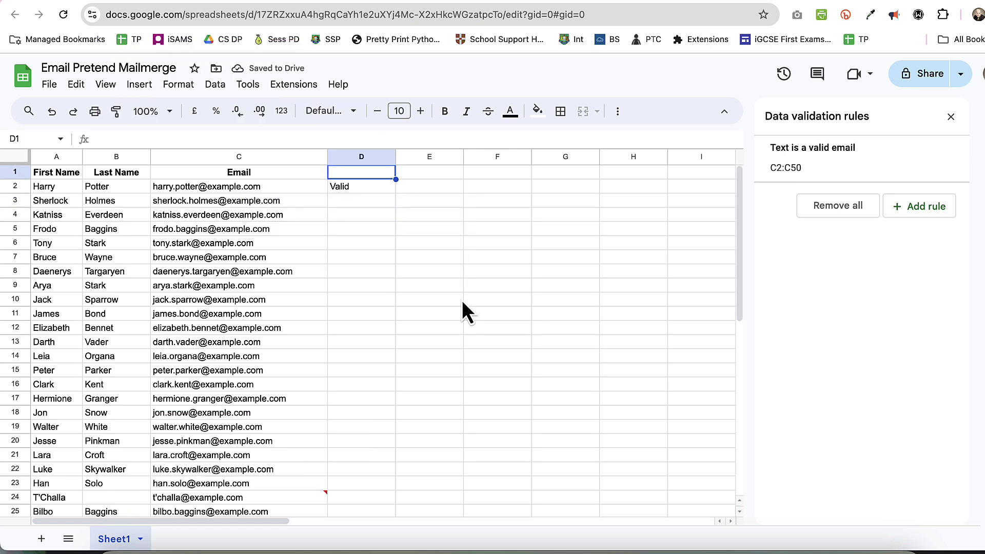
{"action": "left_click", "coordinate": [255, 134]}
{"action": "type", "text": "check valid"}
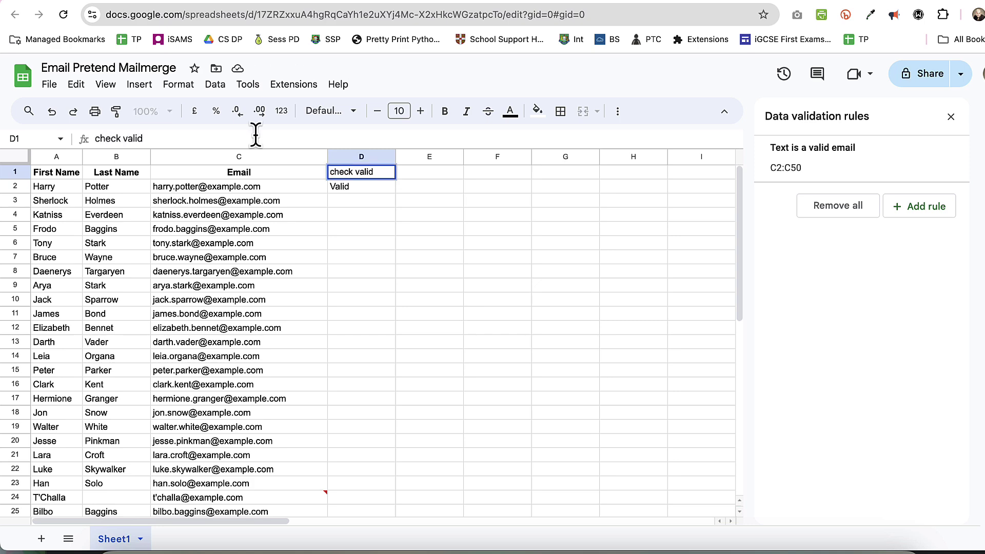
{"action": "key", "text": "Return"}
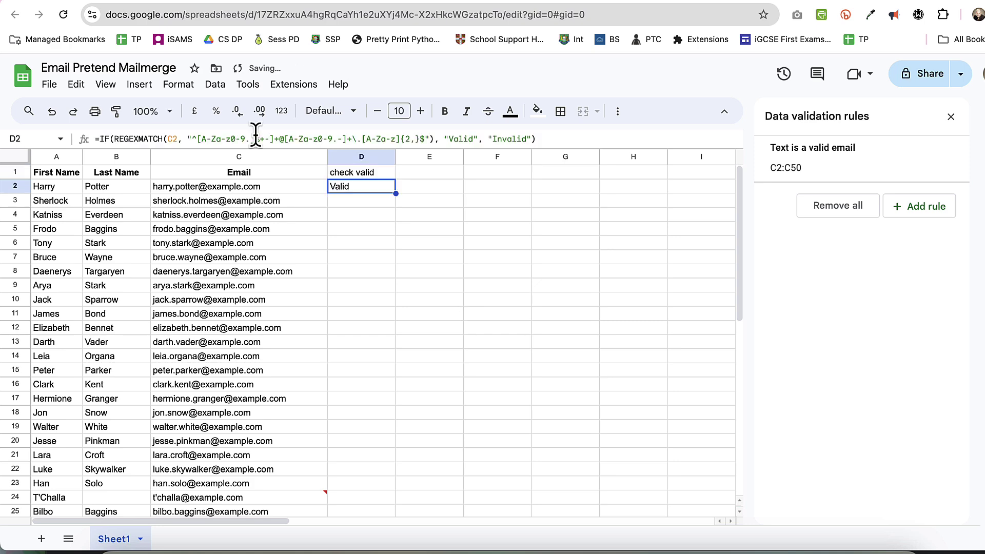
Fill the D2 validity formula down through D3:D50 and recheck D2
{"action": "left_click", "coordinate": [359, 201]}
{"action": "scroll", "coordinate": [364, 267], "scroll_direction": "down", "scroll_amount": 10}
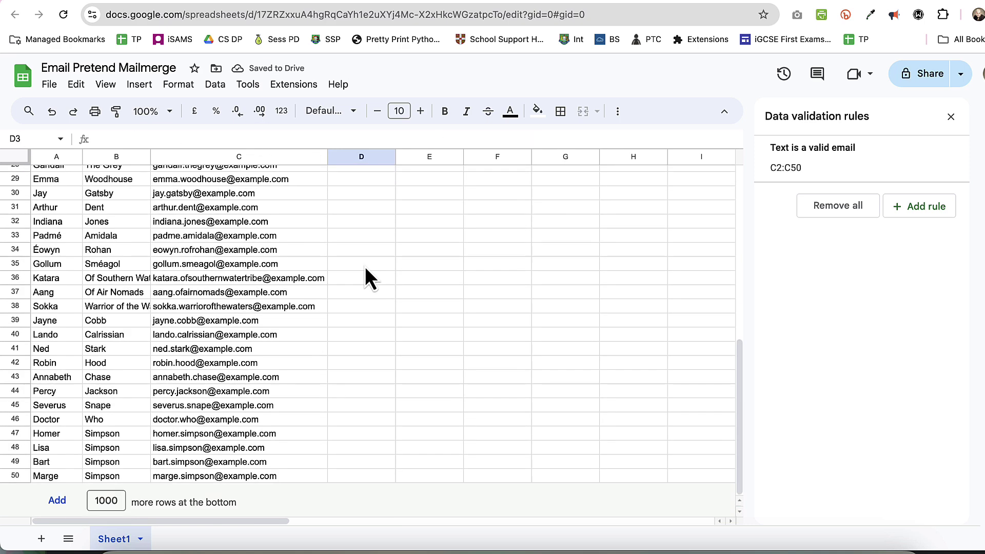
{"action": "left_click", "coordinate": [366, 472], "text": "shift"}
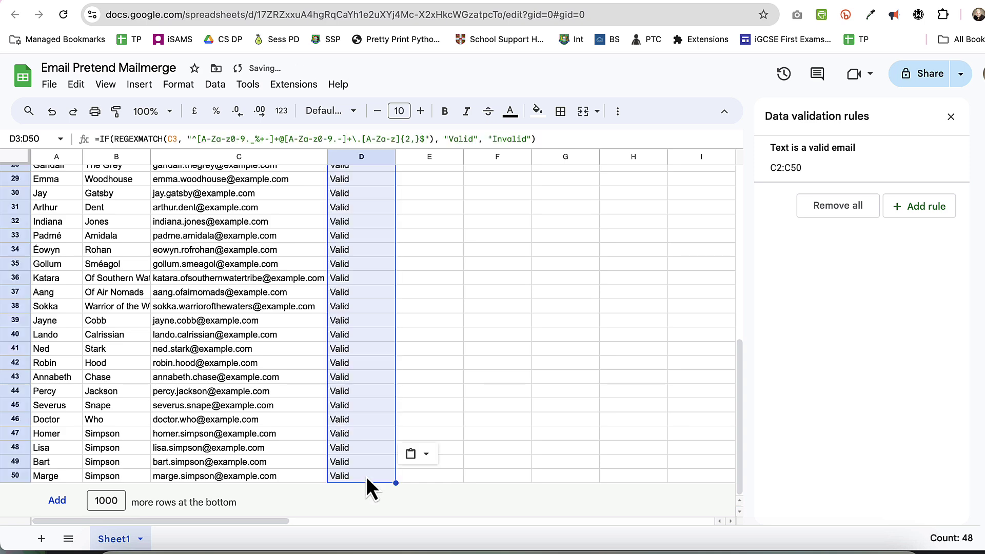
{"action": "left_click", "coordinate": [462, 278]}
{"action": "scroll", "coordinate": [462, 280], "scroll_direction": "up", "scroll_amount": 10}
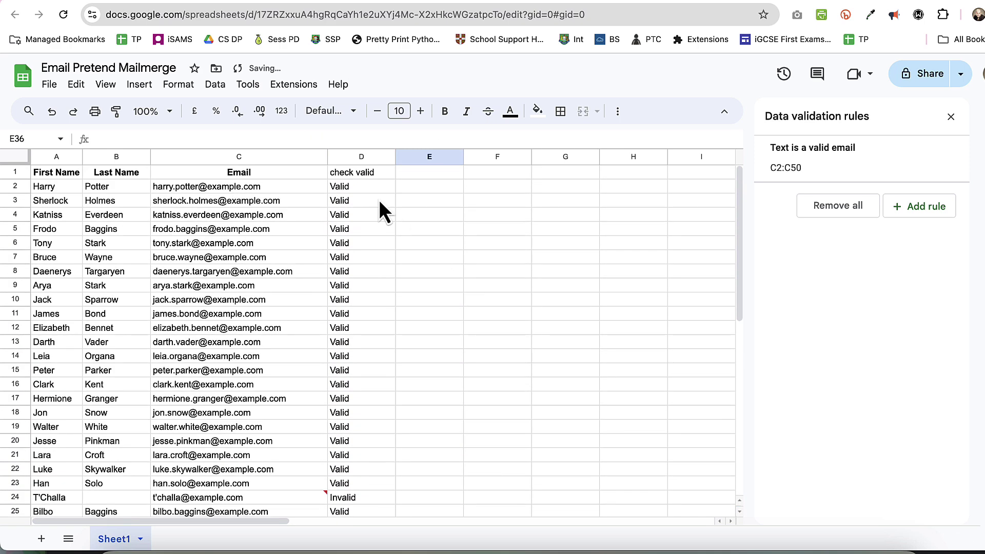
{"action": "left_click", "coordinate": [374, 190]}
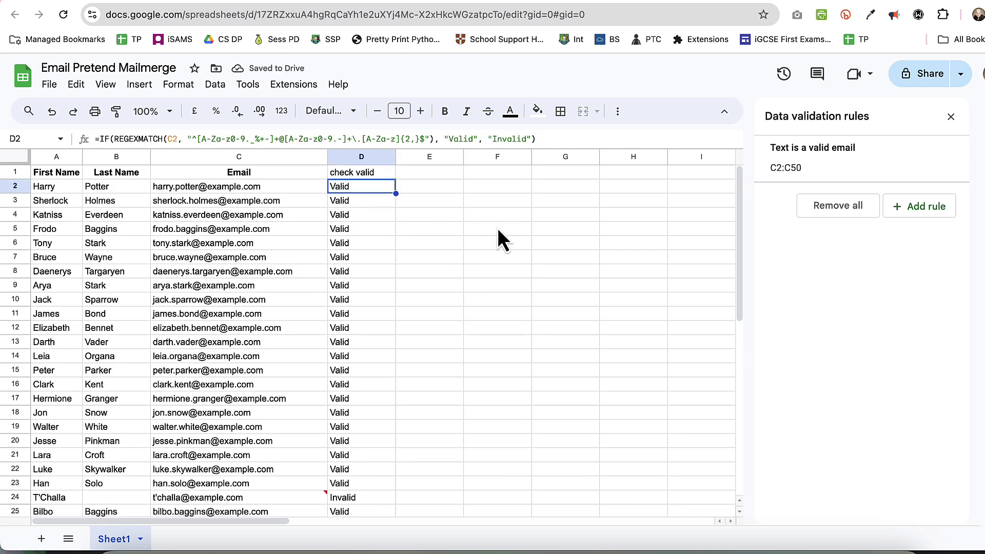
Expand cell F2 to display its nested IF grade formula, then start a blank Gmail message
{"action": "left_click", "coordinate": [641, 1]}
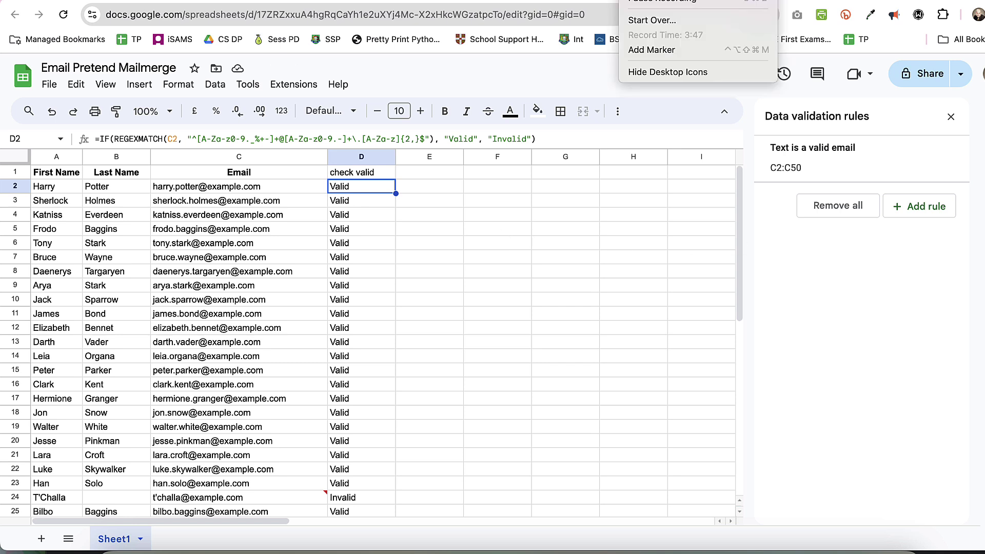
{"action": "left_click", "coordinate": [641, 2]}
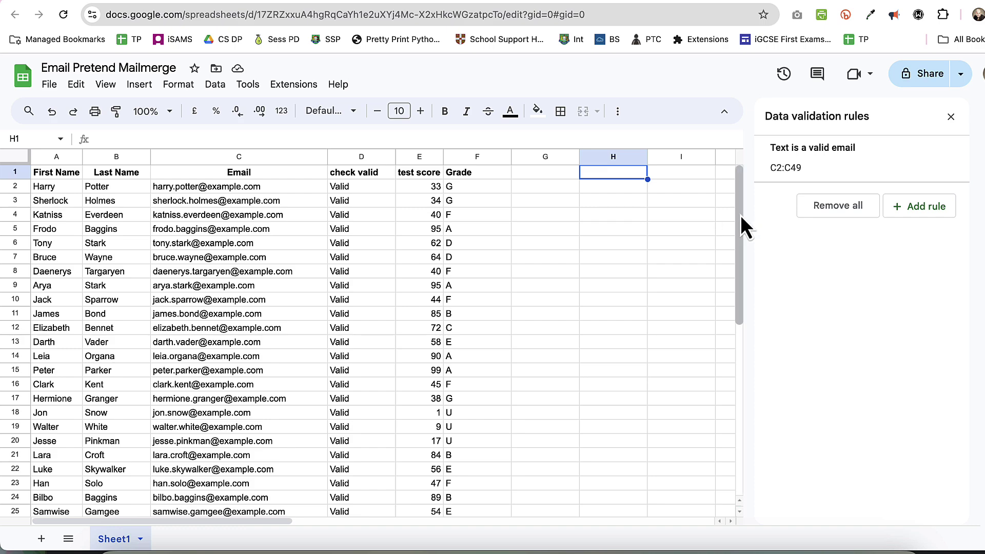
{"action": "left_click_drag", "start_coordinate": [740, 215], "coordinate": [682, 151]}
{"action": "left_click", "coordinate": [460, 188]}
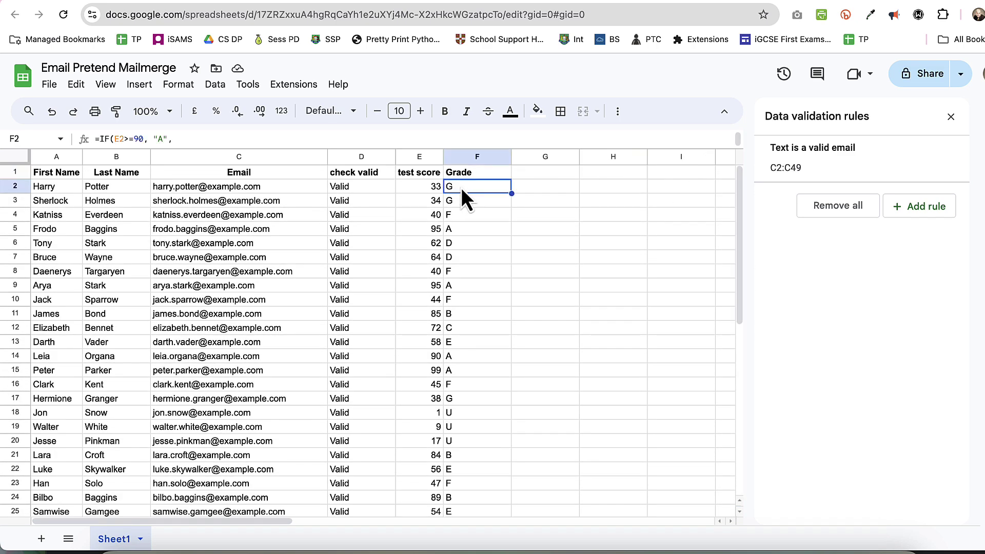
{"action": "double_click", "coordinate": [460, 186]}
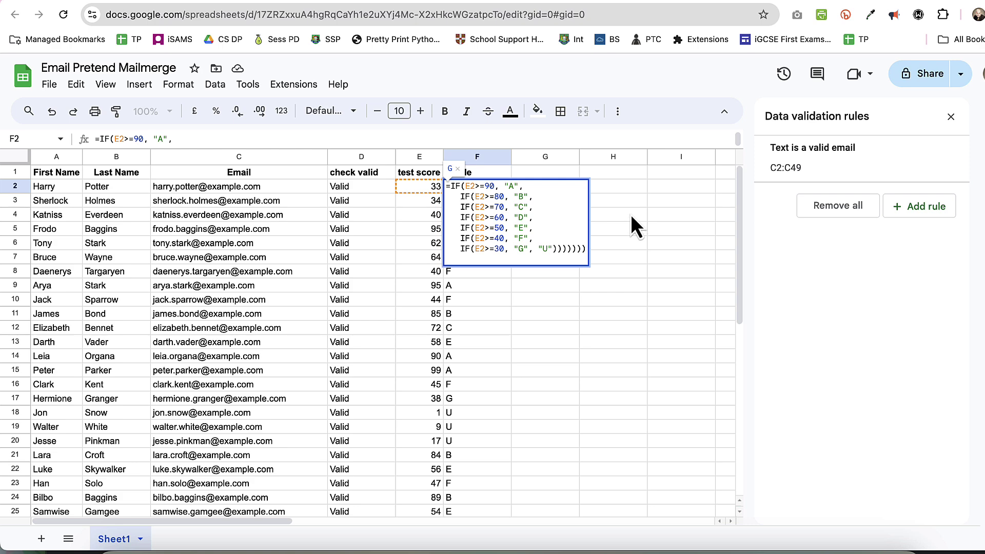
{"action": "left_click", "coordinate": [630, 3]}
{"action": "left_click", "coordinate": [641, 3]}
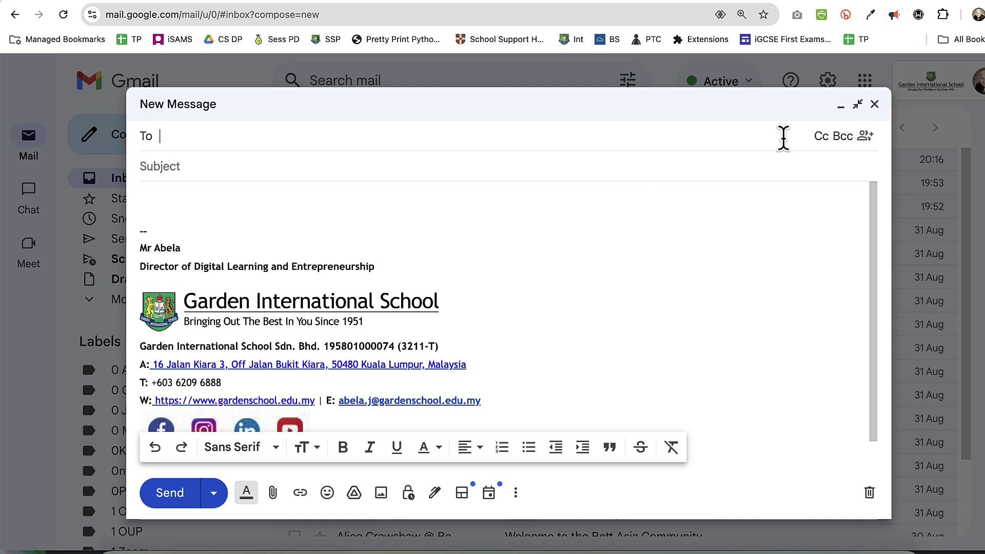
Turn on mail merge and link the Email Pretend Mailmerge spreadsheet as recipients
{"action": "left_click", "coordinate": [866, 137]}
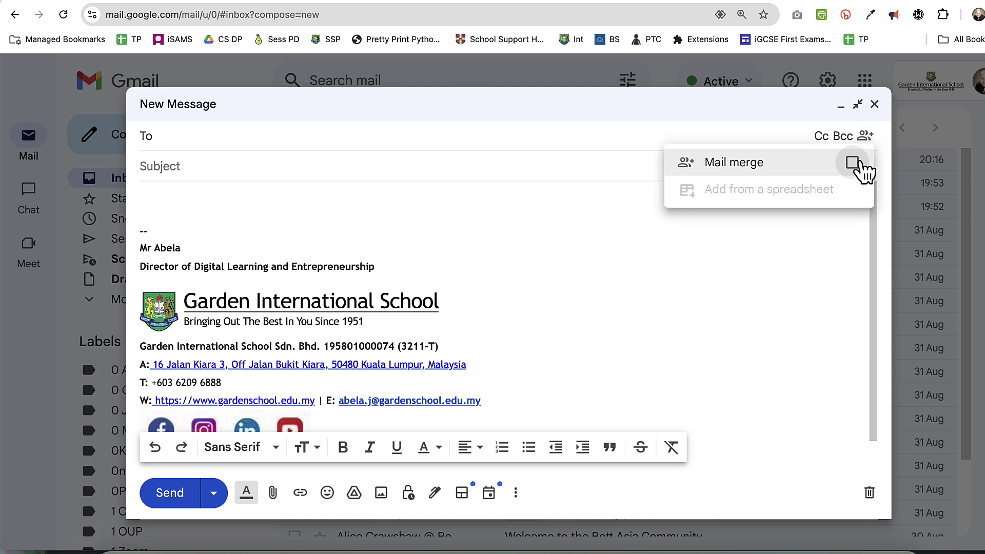
{"action": "left_click", "coordinate": [862, 163]}
{"action": "left_click", "coordinate": [827, 190]}
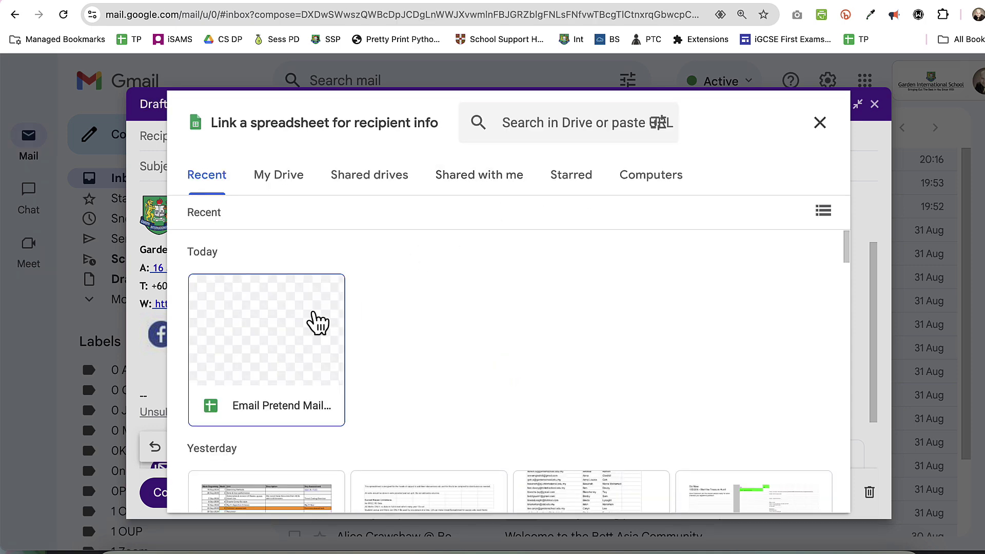
{"action": "left_click", "coordinate": [315, 323]}
{"action": "left_click", "coordinate": [790, 494]}
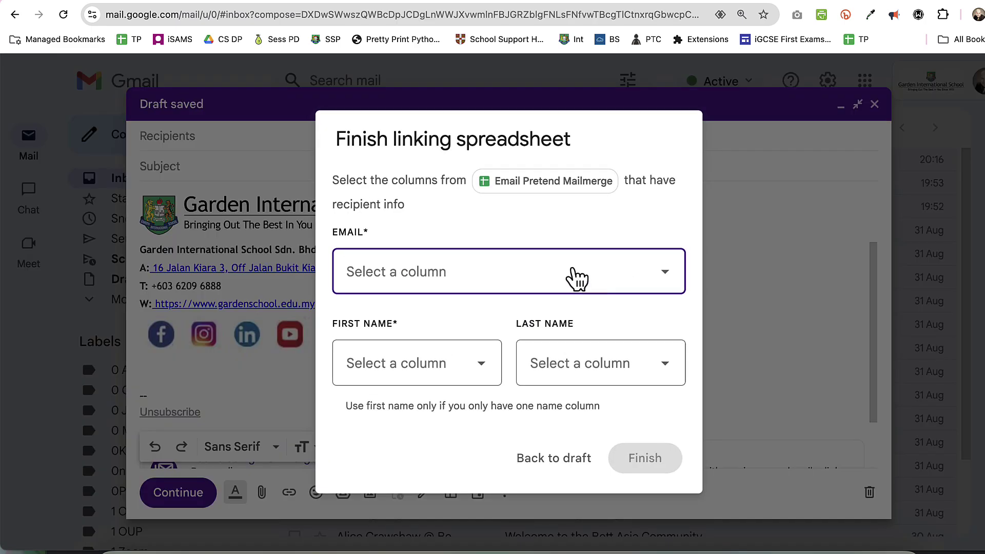
{"action": "left_click", "coordinate": [541, 275]}
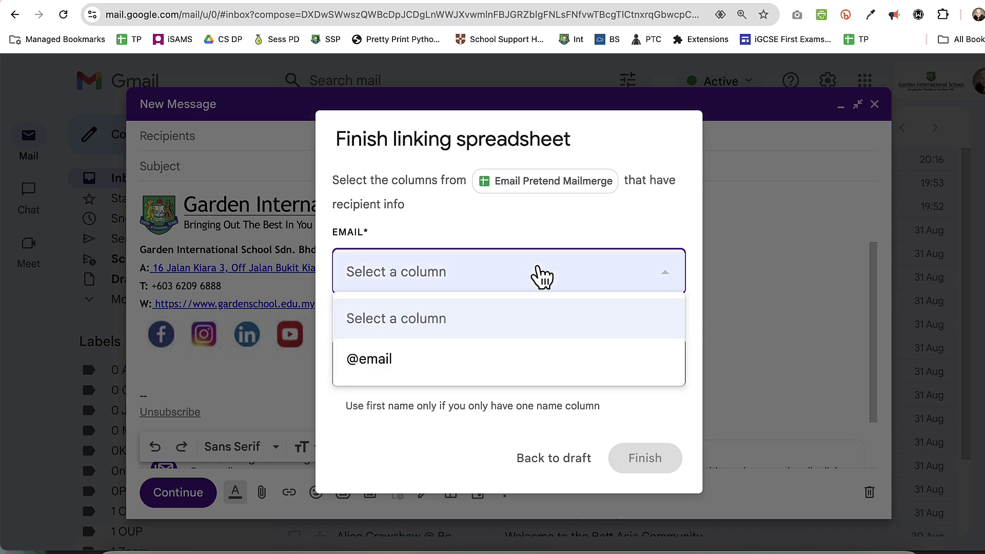
{"action": "left_click", "coordinate": [497, 358]}
{"action": "left_click", "coordinate": [486, 373]}
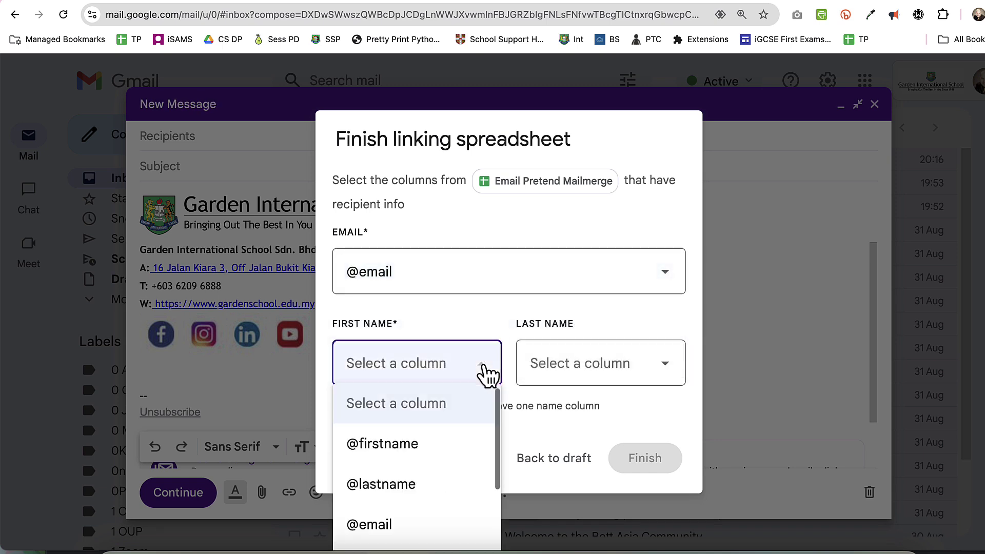
{"action": "left_click", "coordinate": [452, 441]}
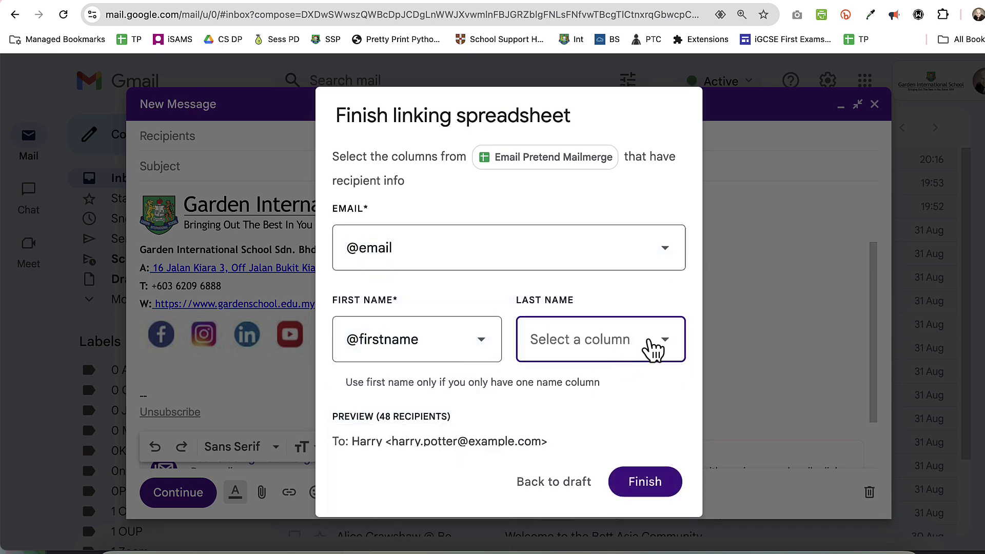
{"action": "left_click", "coordinate": [653, 348]}
{"action": "left_click", "coordinate": [611, 460]}
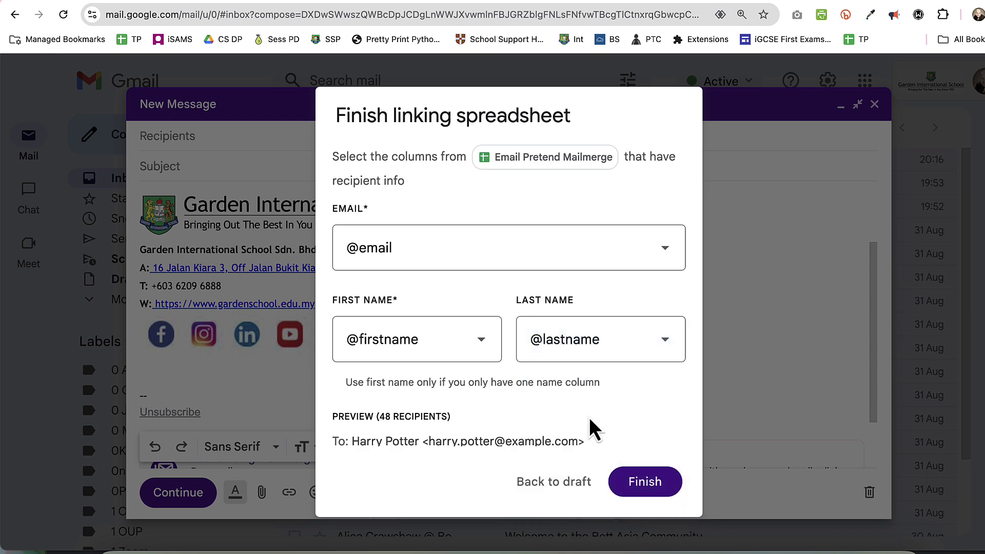
{"action": "left_click", "coordinate": [642, 485]}
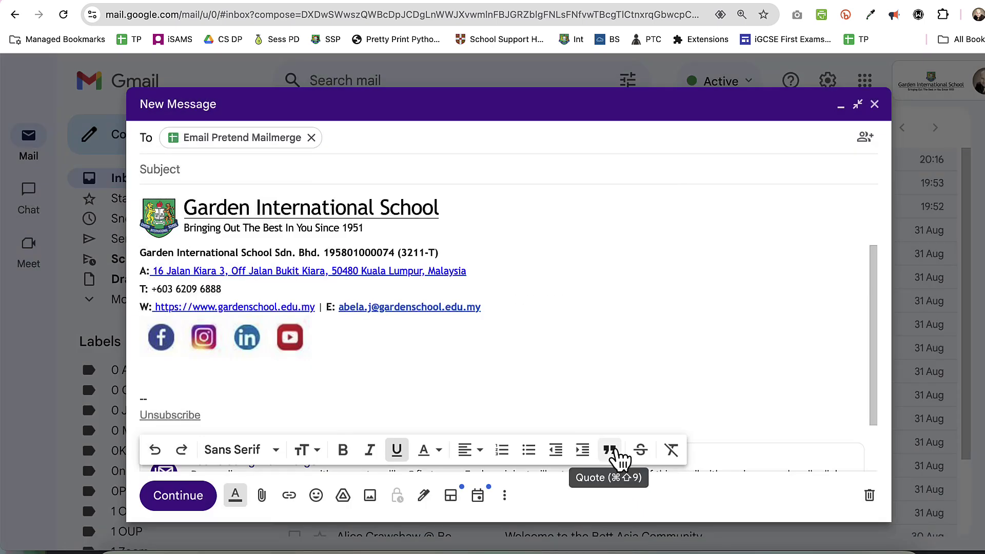
{"action": "scroll", "coordinate": [556, 402], "scroll_direction": "down", "scroll_amount": 2}
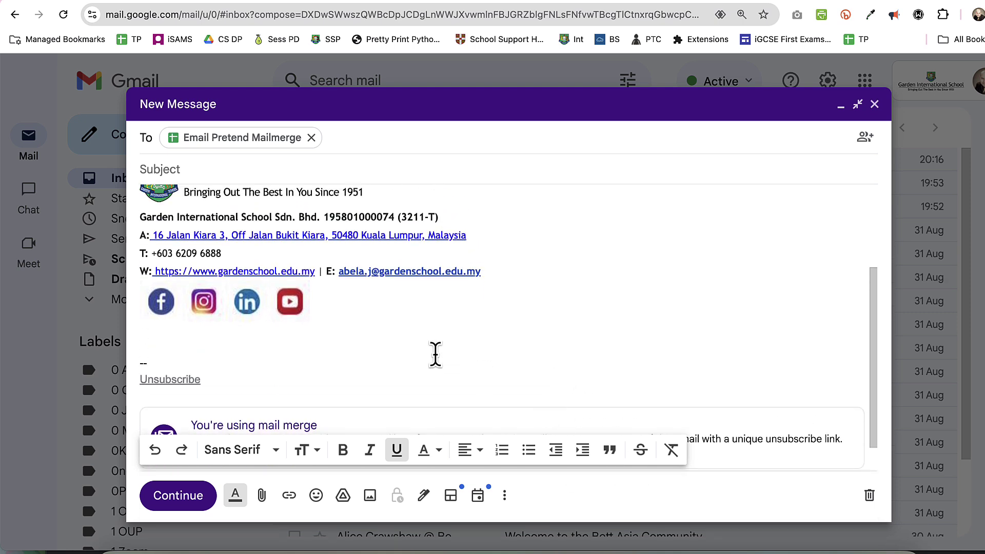
{"action": "left_click", "coordinate": [416, 339]}
{"action": "type", "text": "Dear @"}
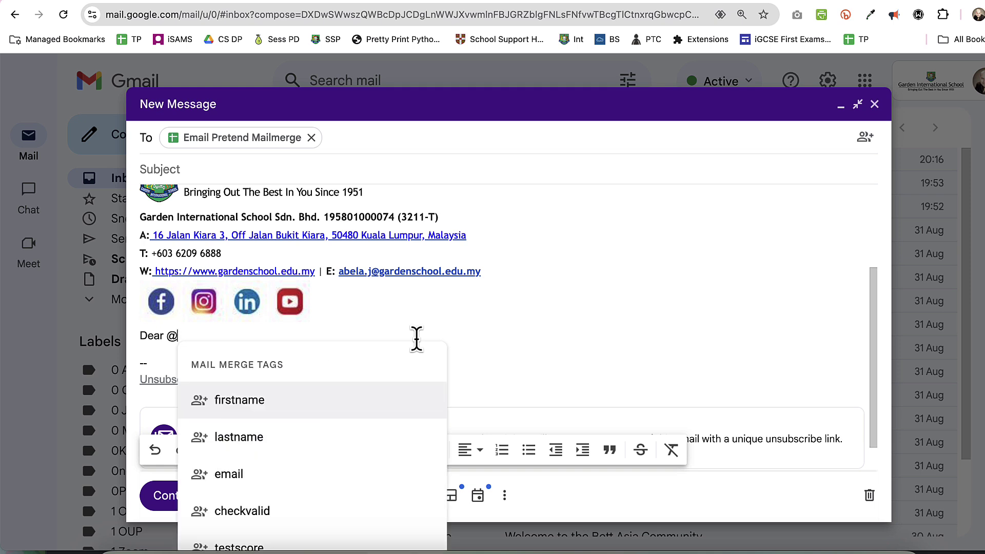
{"action": "type", "text": "fi"}
{"action": "left_click", "coordinate": [407, 402]}
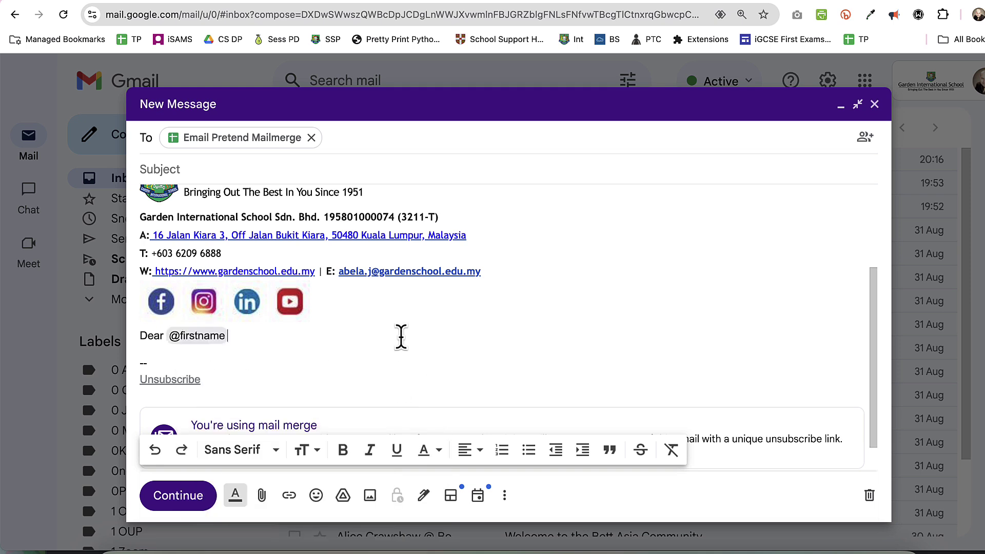
{"action": "key", "text": "Return"}
{"action": "key", "text": "Return"}
{"action": "type", "text": "In y"}
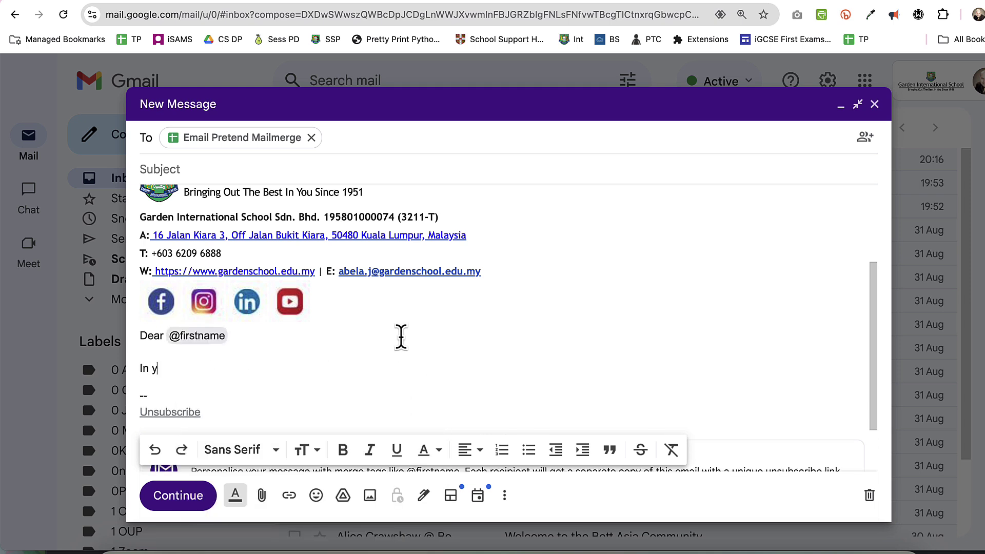
{"action": "type", "text": "our recent exam you schor"}
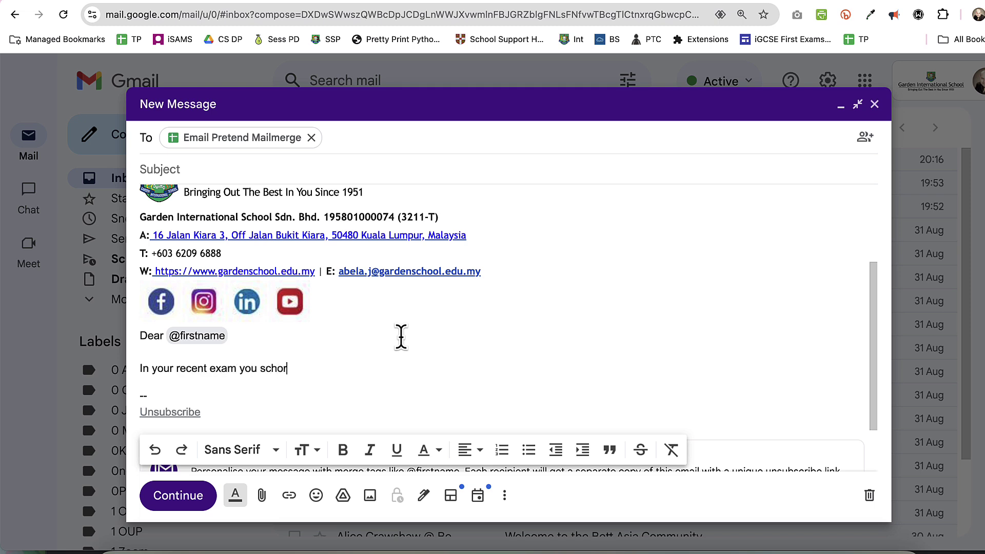
{"action": "key", "text": "BackSpace"}
{"action": "key", "text": "BackSpace"}
{"action": "key", "text": "BackSpace"}
{"action": "type", "text": "ored @"}
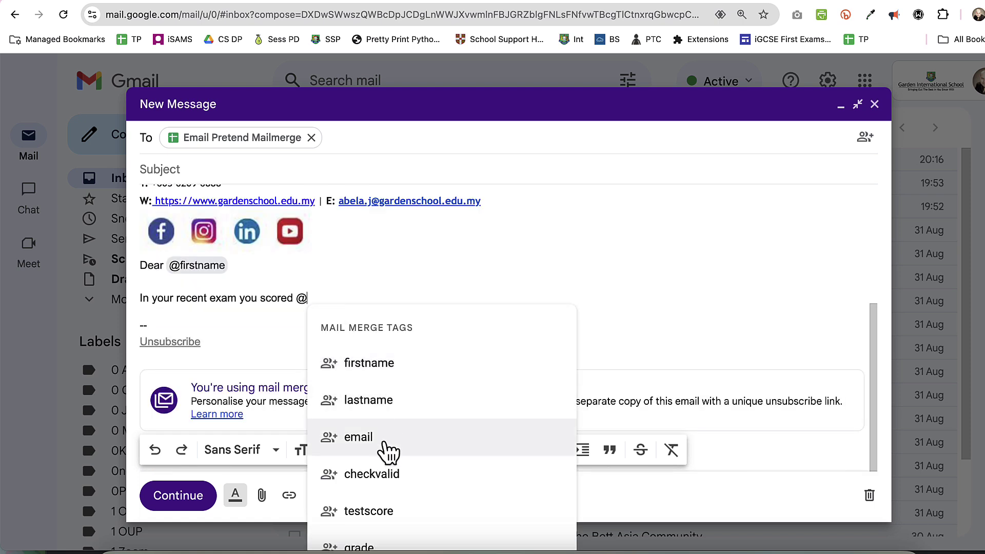
{"action": "left_click", "coordinate": [376, 510]}
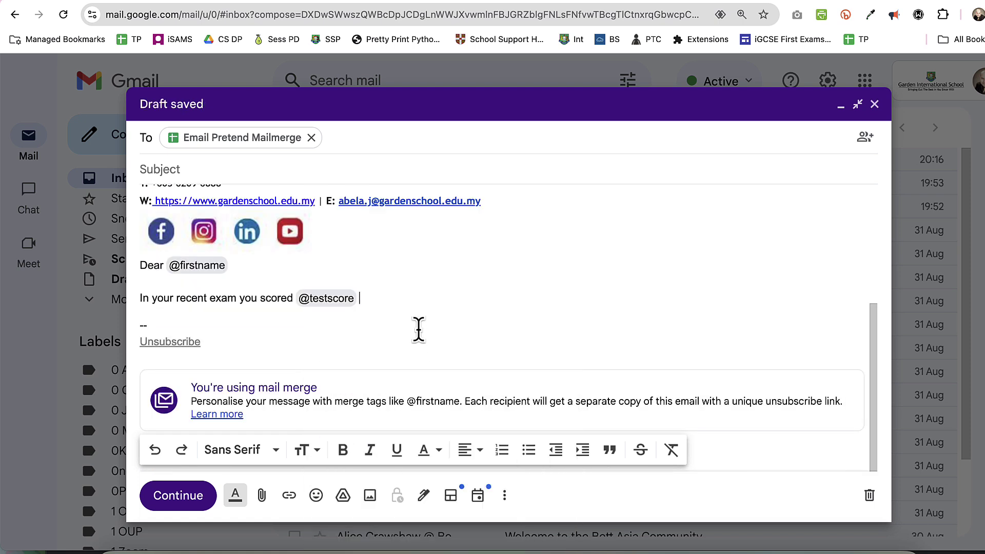
{"action": "type", "text": "which is grade "}
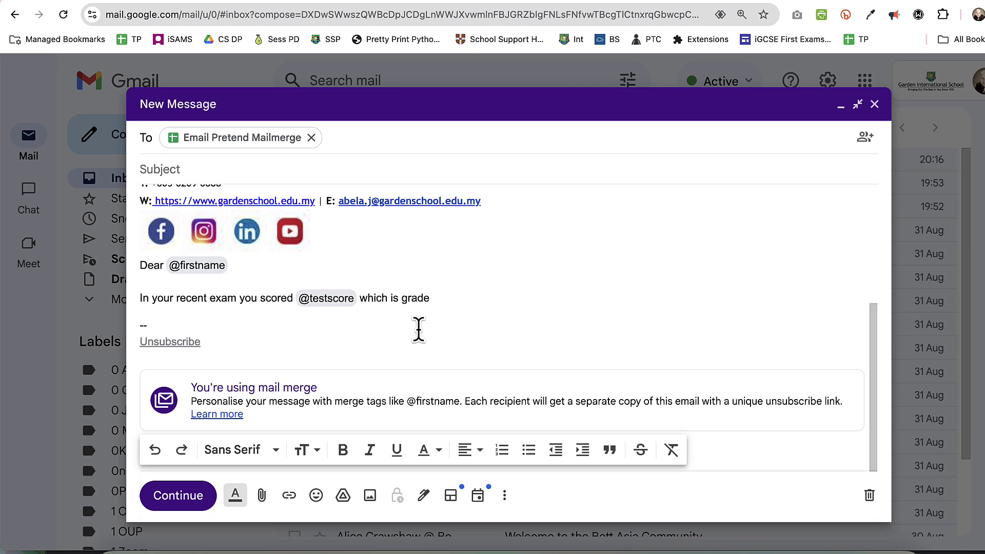
{"action": "type", "text": "@"}
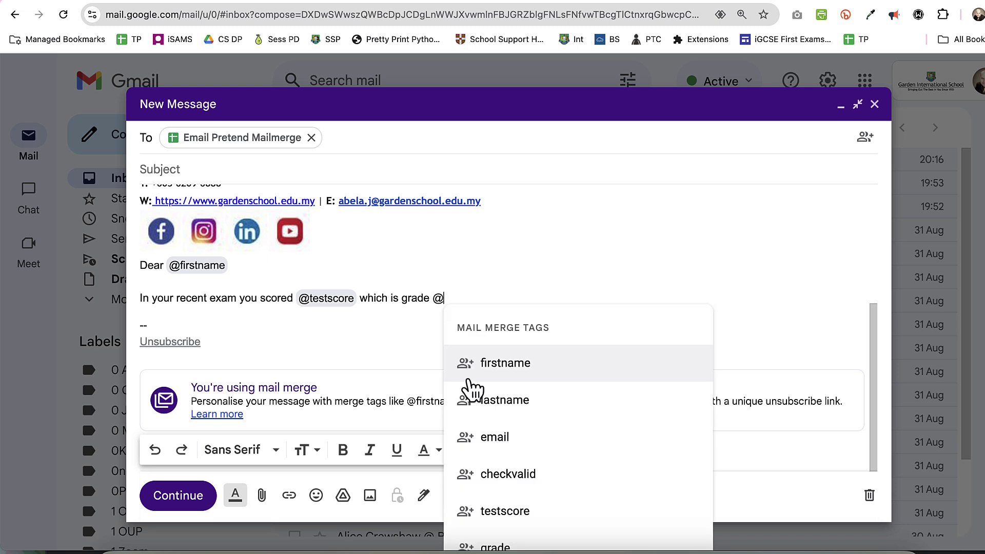
{"action": "left_click", "coordinate": [495, 546]}
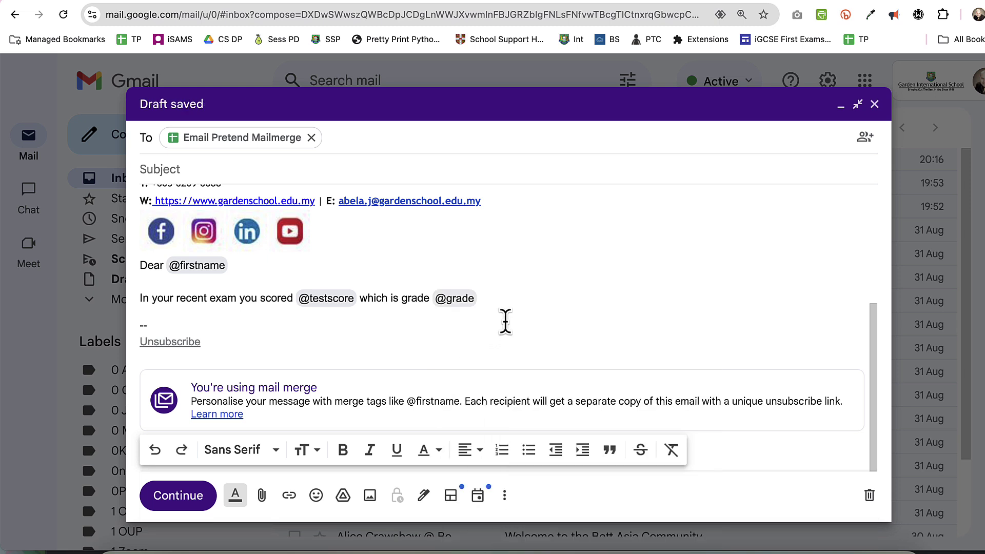
{"action": "type", "text": ". Please come and talk to me if you need any further advice."}
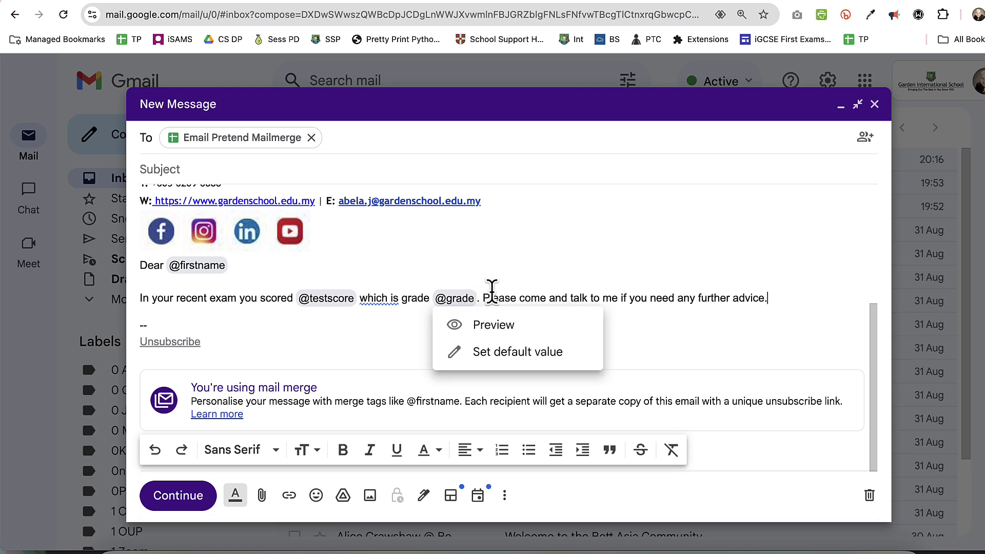
{"action": "key", "text": "Return"}
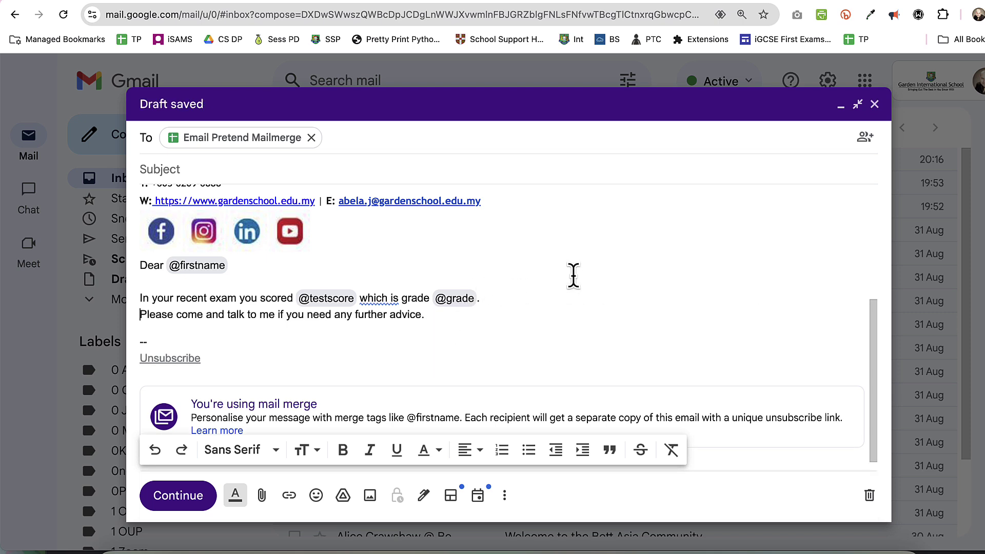